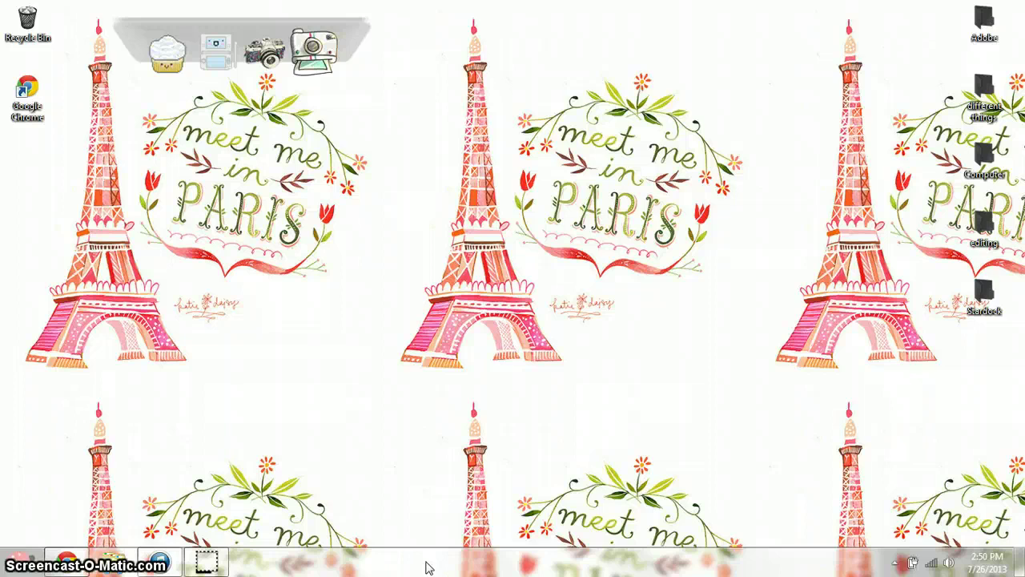
# Step: Create a new empty desktop folder named 'lala' and move it to the right edge
pyautogui.moveTo(252, 258); pyautogui.dragTo(565, 388)
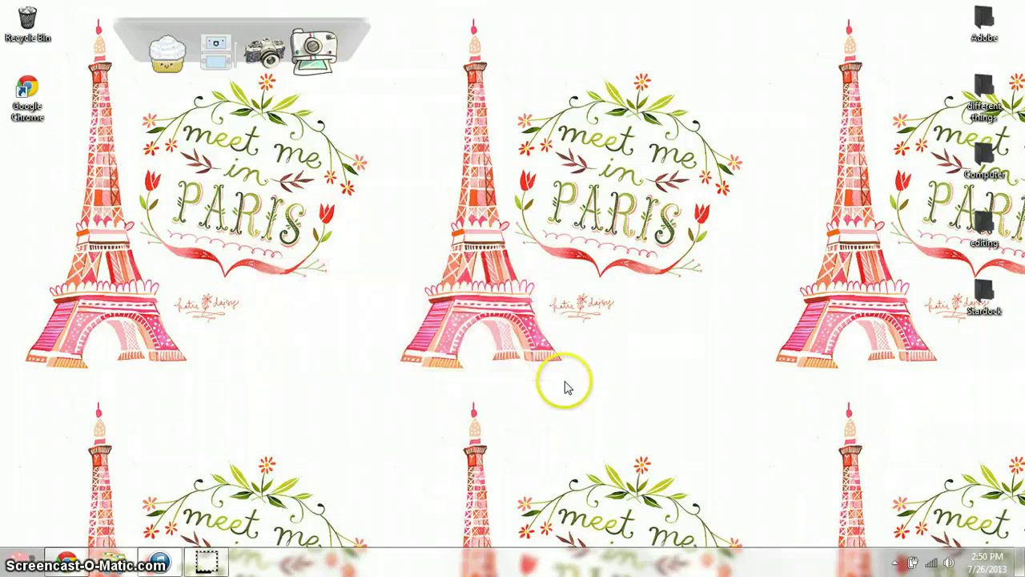
pyautogui.rightClick(486, 215)
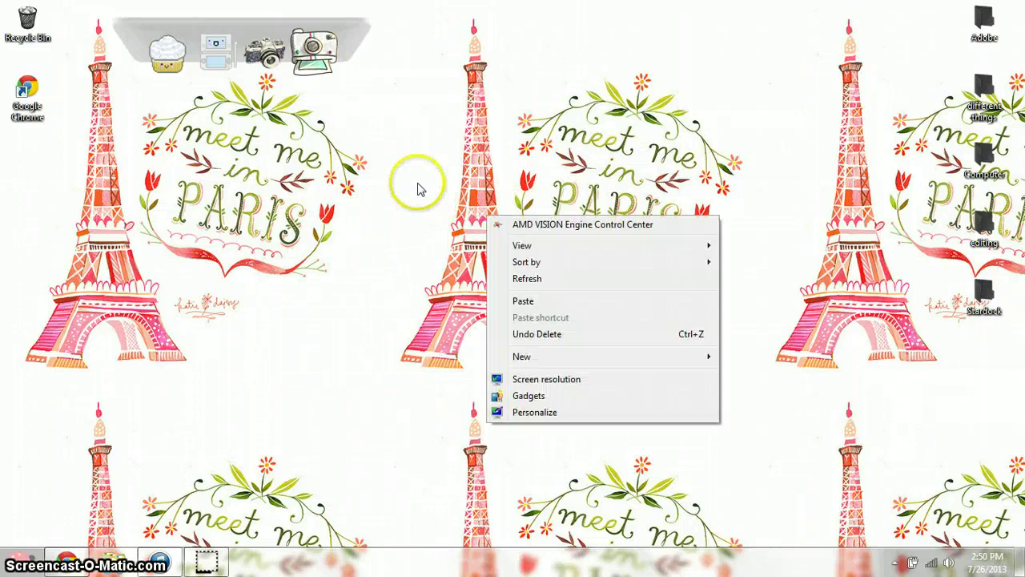
pyautogui.moveTo(645, 363)
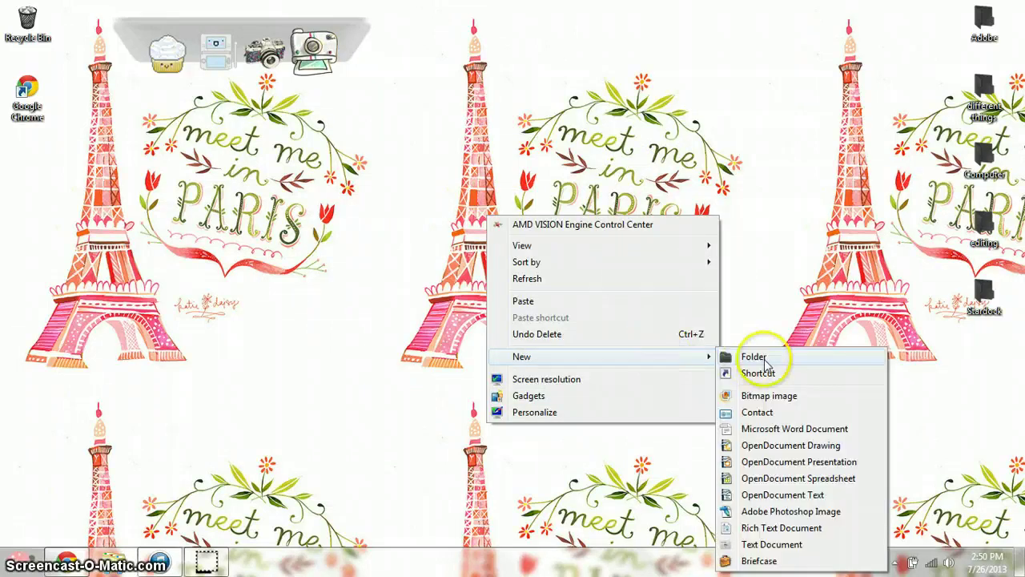
pyautogui.click(754, 358)
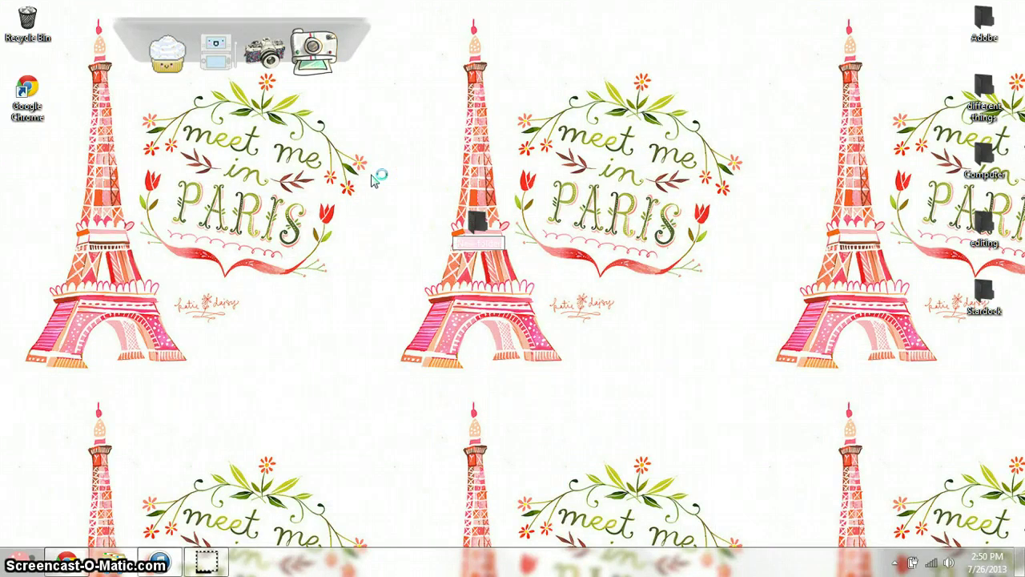
pyautogui.press('BackSpace')
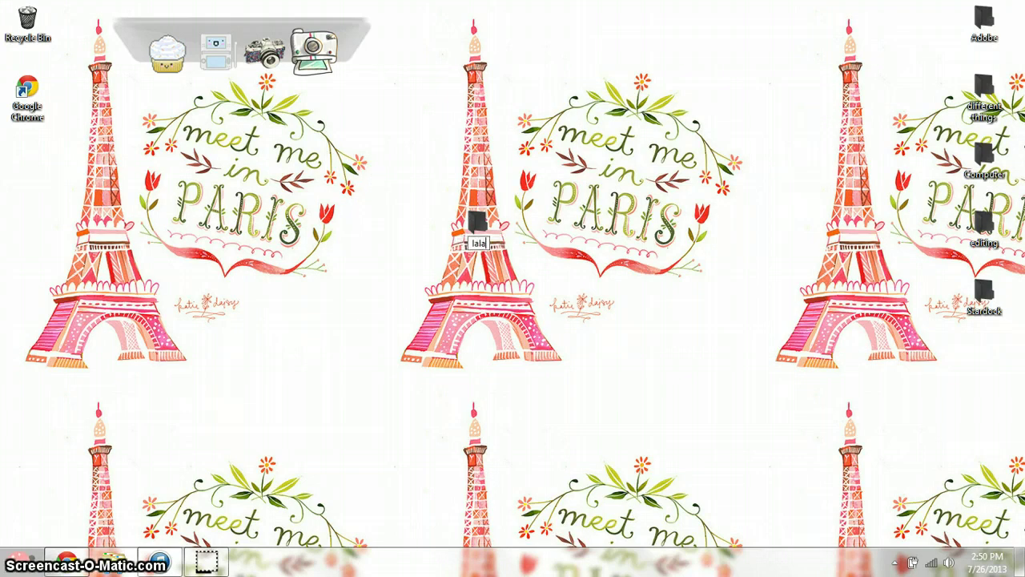
pyautogui.click(412, 172)
pyautogui.moveTo(469, 222); pyautogui.dragTo(987, 364)
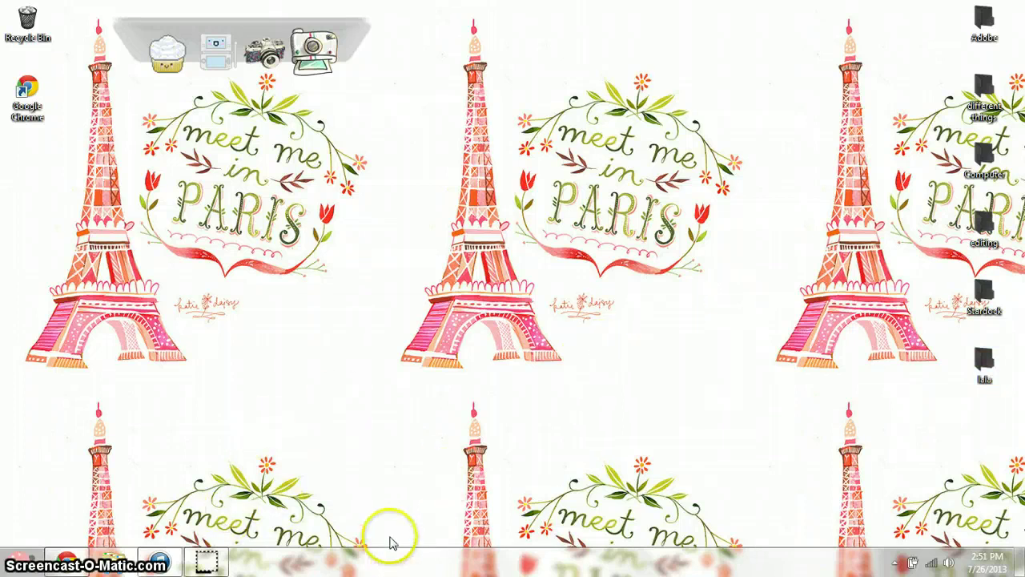
# Step: Add a new taskbar toolbar pointing to the Desktop\lala folder
pyautogui.rightClick(324, 568)
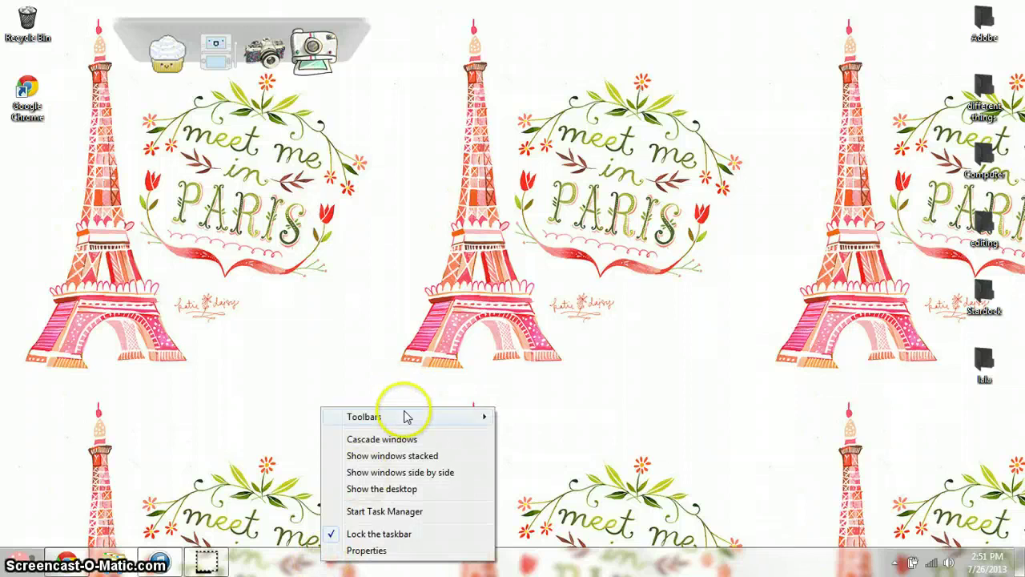
pyautogui.moveTo(405, 415)
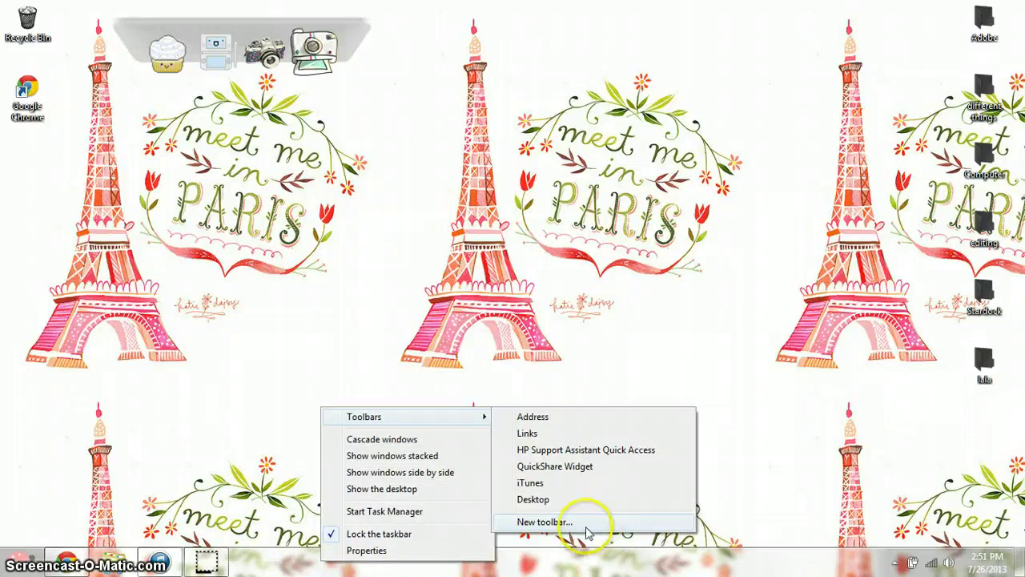
pyautogui.click(545, 521)
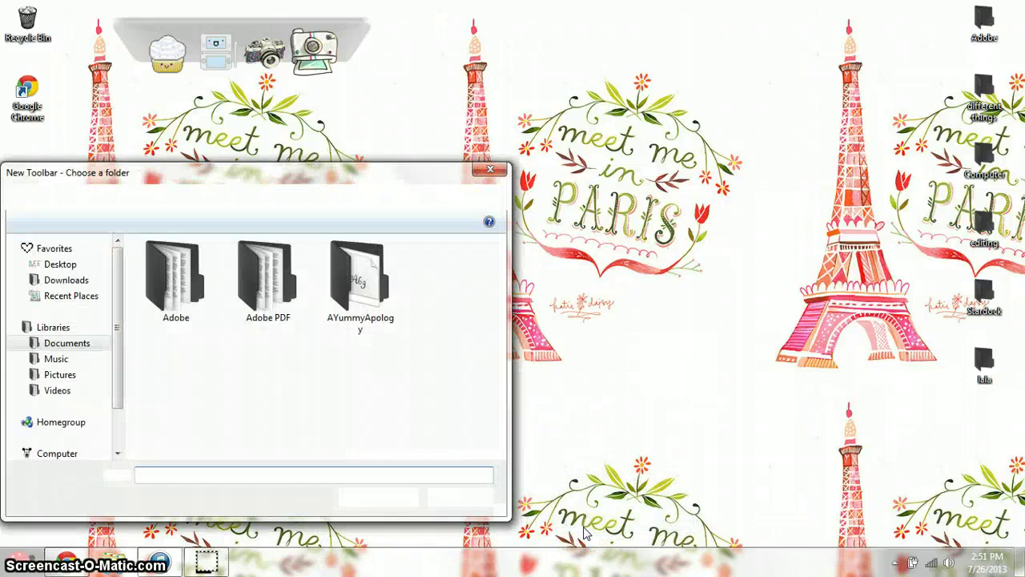
pyautogui.click(79, 268)
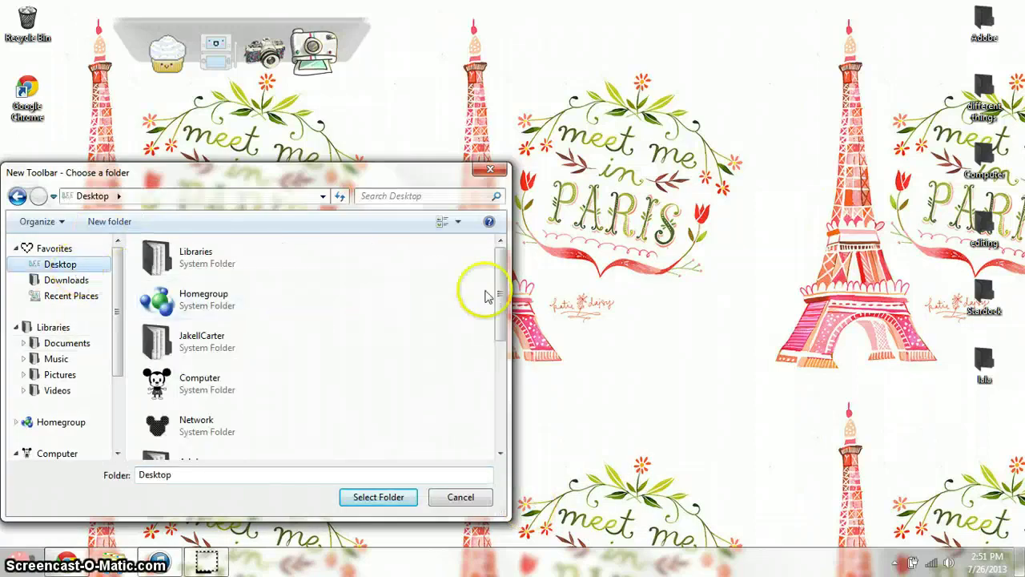
pyautogui.moveTo(499, 284); pyautogui.dragTo(498, 393)
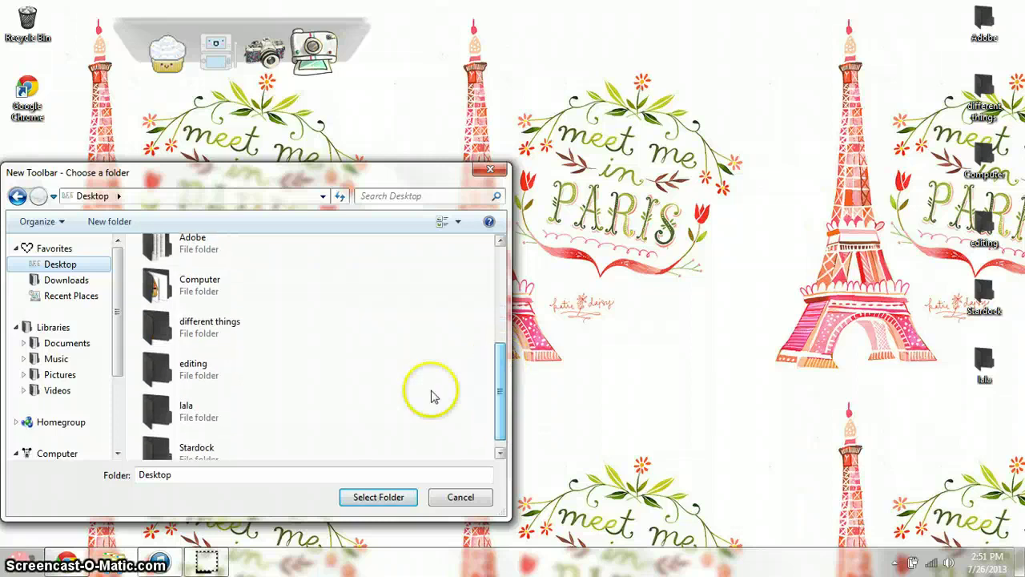
pyautogui.click(170, 408)
pyautogui.click(376, 494)
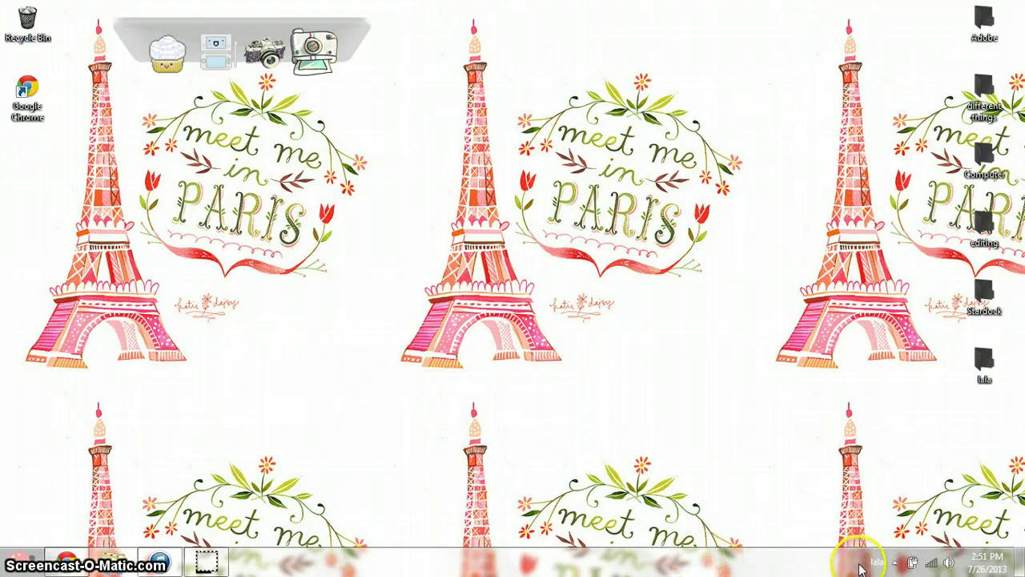
# Step: Unlock the taskbar, move the lala toolbar beside Start, and push pinned icons toward centre
pyautogui.rightClick(713, 567)
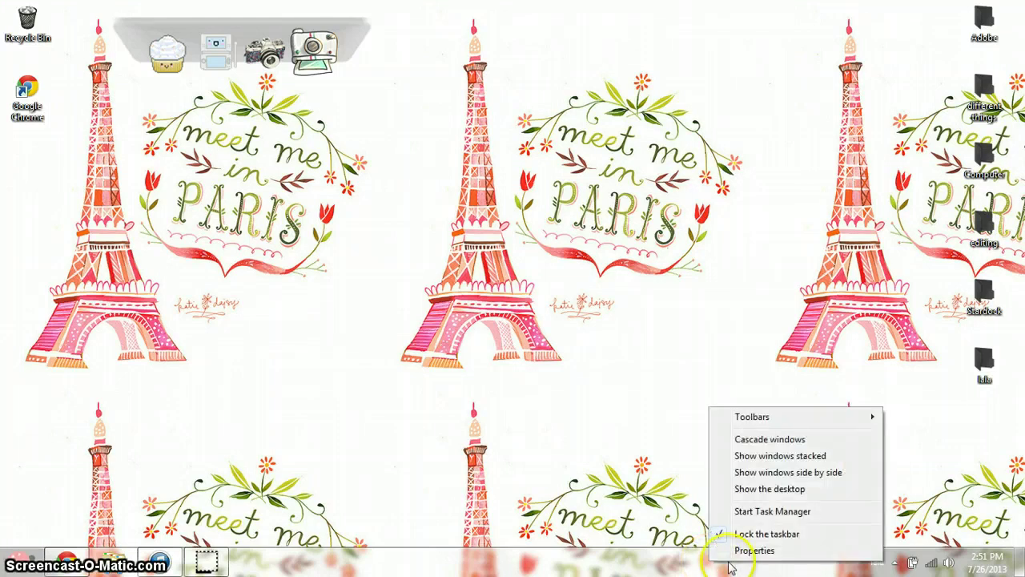
pyautogui.click(814, 538)
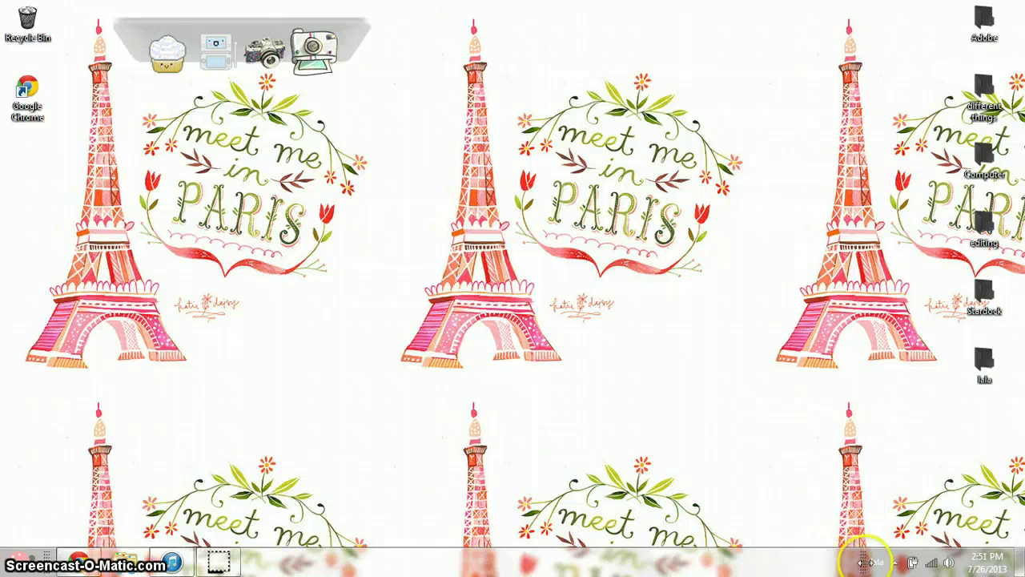
pyautogui.moveTo(861, 563); pyautogui.dragTo(249, 563)
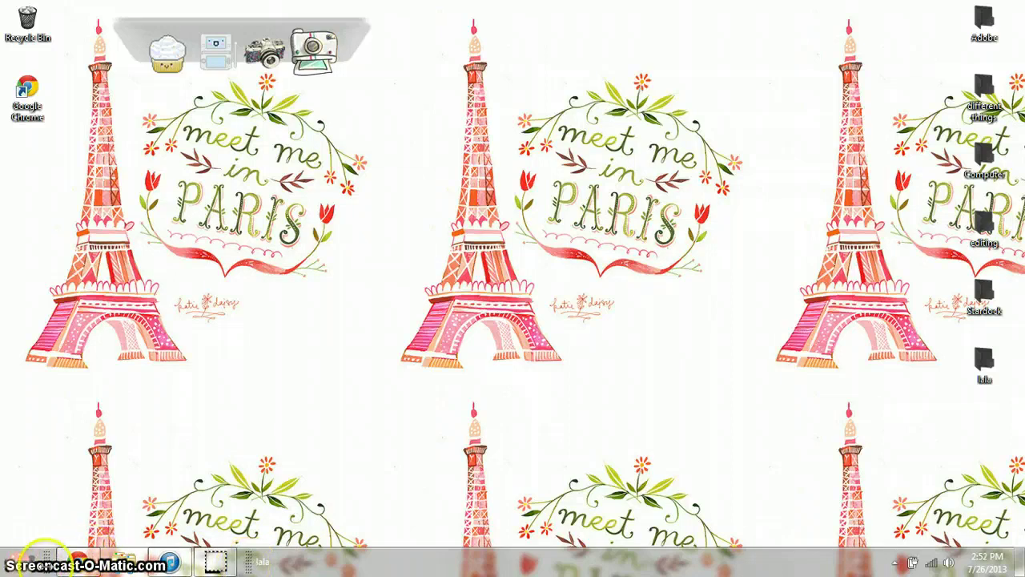
pyautogui.moveTo(287, 563); pyautogui.dragTo(375, 567)
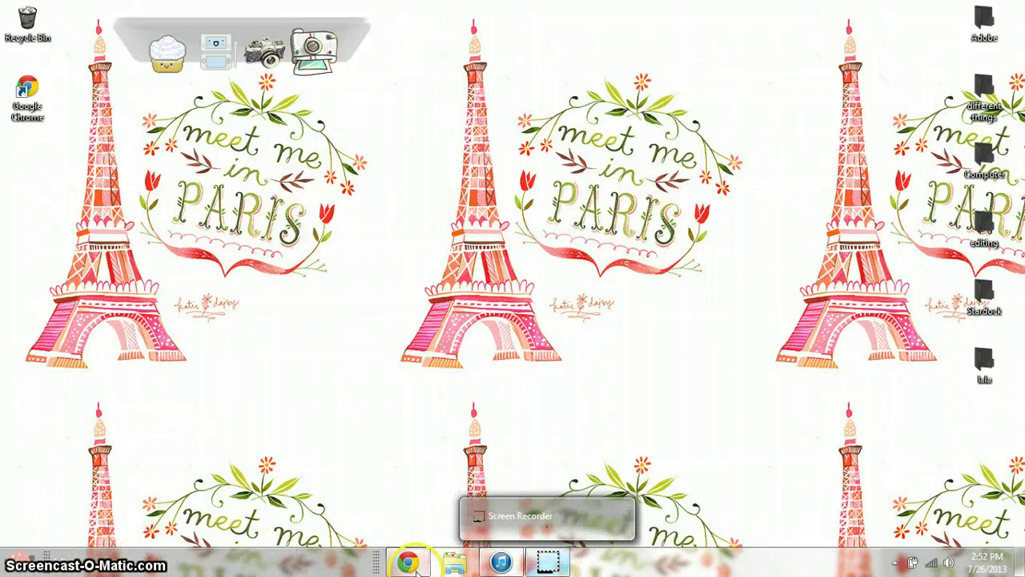
pyautogui.moveTo(374, 562)
pyautogui.mouseDown()
pyautogui.moveTo(384, 561)
pyautogui.moveTo(374, 562)
pyautogui.mouseUp()
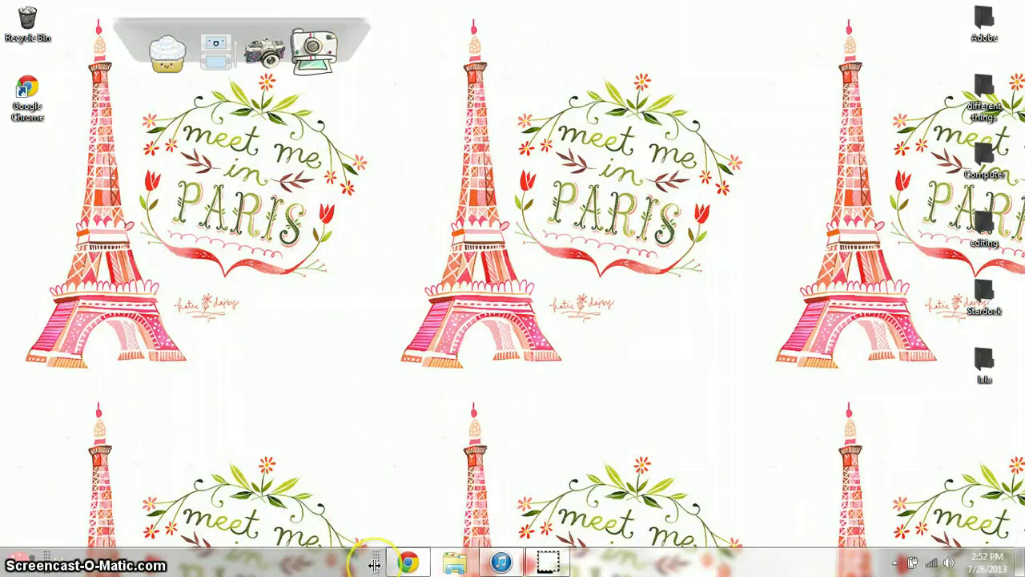
# Step: Turn off Show Text and Show title on the lala toolbar, then nudge pinned icons right
pyautogui.rightClick(64, 566)
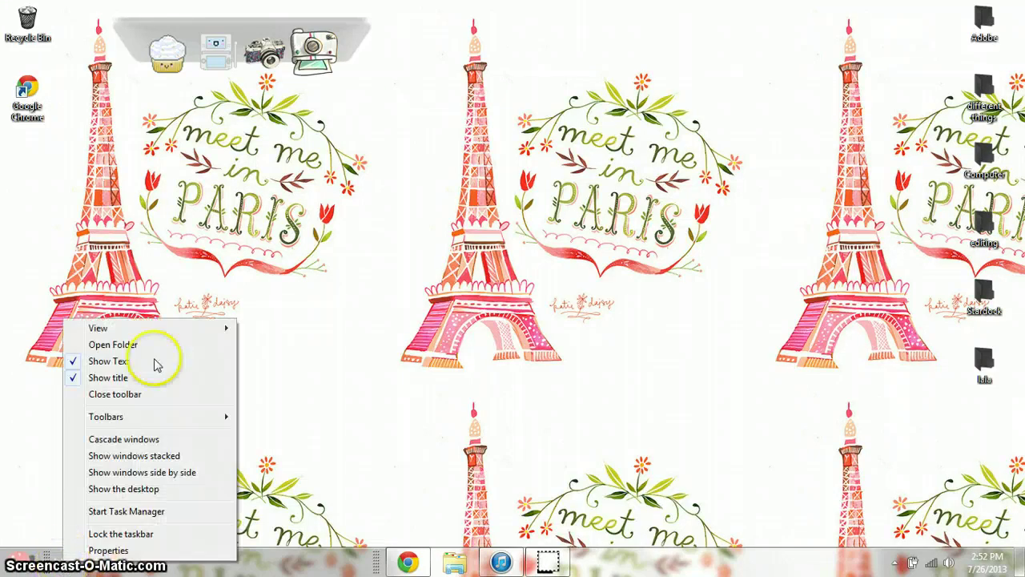
pyautogui.click(73, 548)
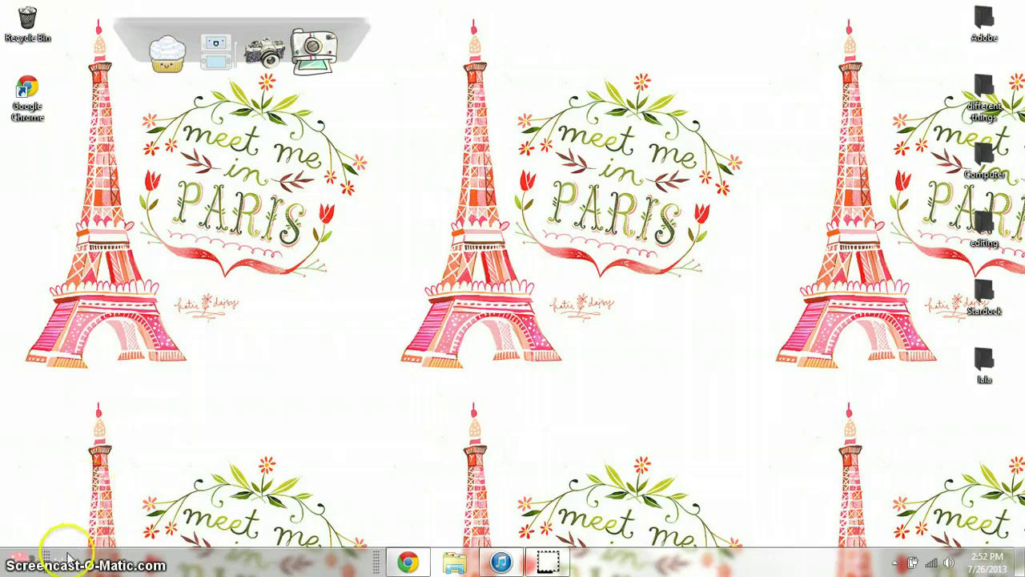
pyautogui.rightClick(64, 566)
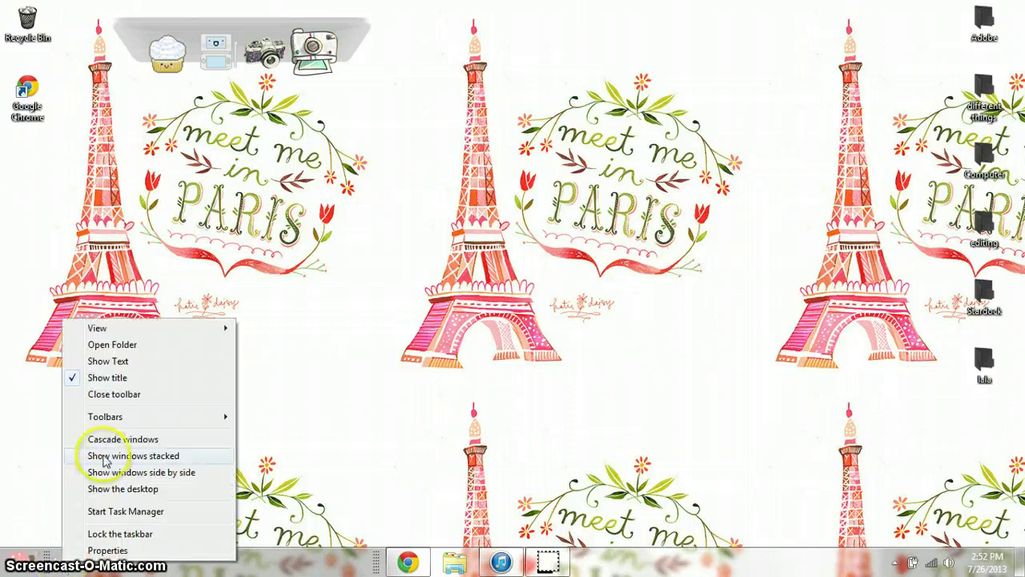
pyautogui.click(112, 377)
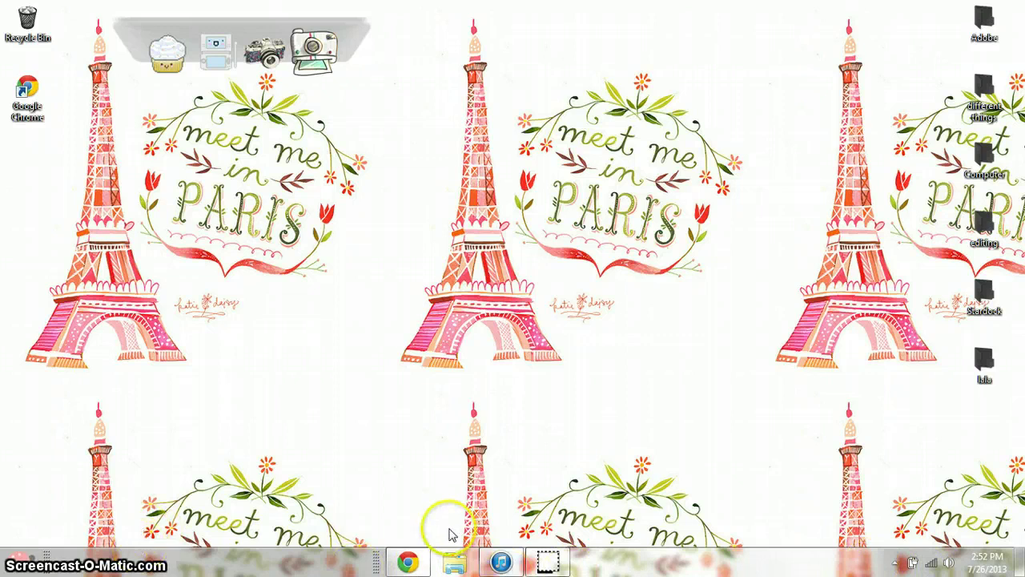
pyautogui.moveTo(373, 561)
pyautogui.mouseDown()
pyautogui.moveTo(355, 561)
pyautogui.moveTo(396, 563)
pyautogui.moveTo(386, 561)
pyautogui.mouseUp()
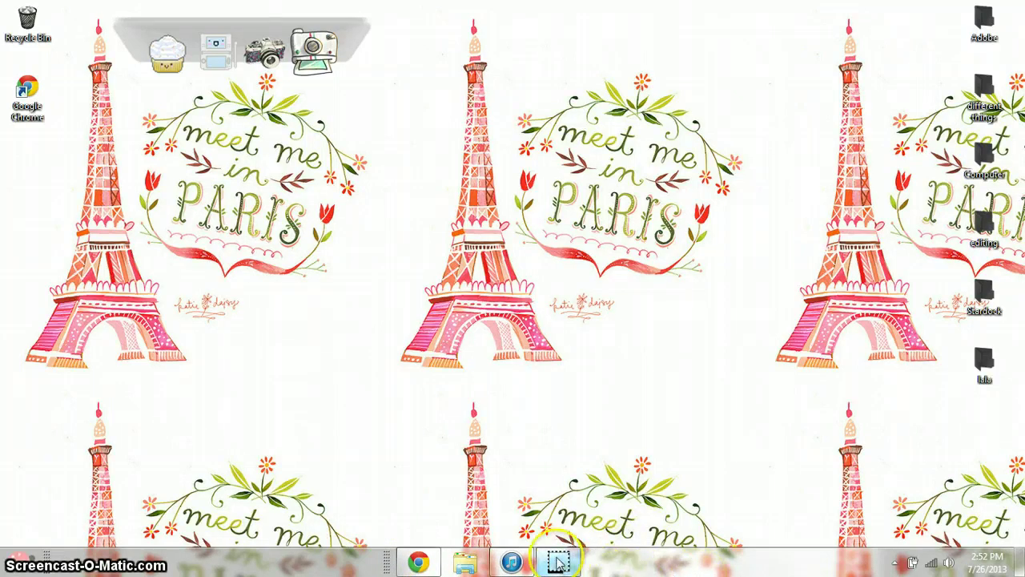
pyautogui.moveTo(561, 563)
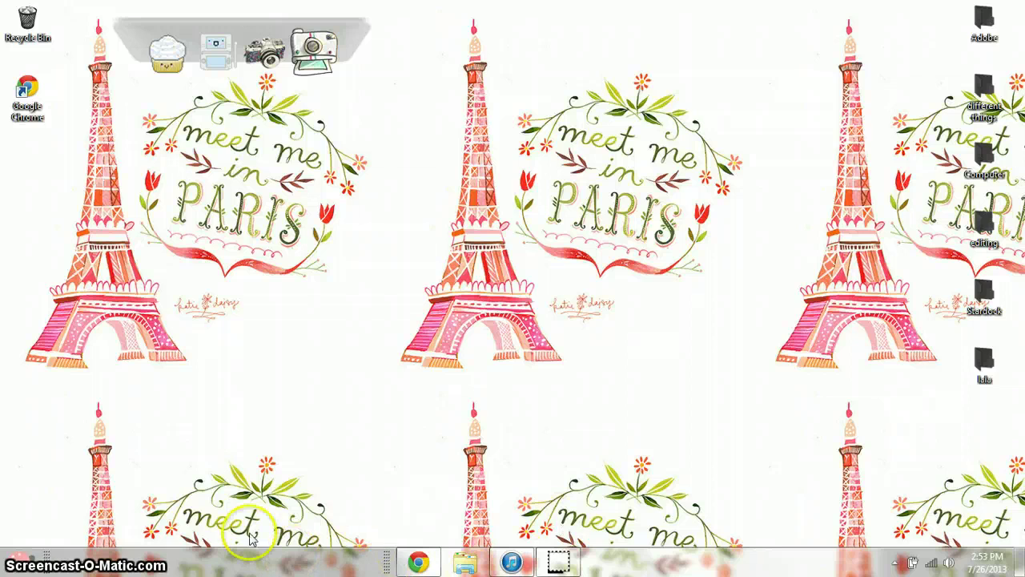
# Step: Enable 'Use small icons' in the Taskbar Properties and apply it with OK
pyautogui.rightClick(69, 566)
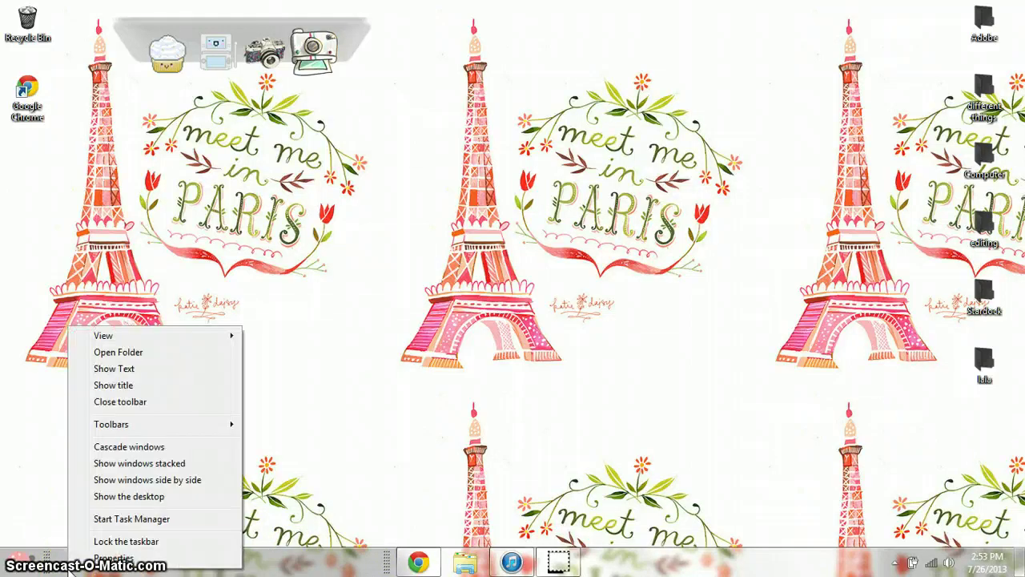
pyautogui.click(261, 570)
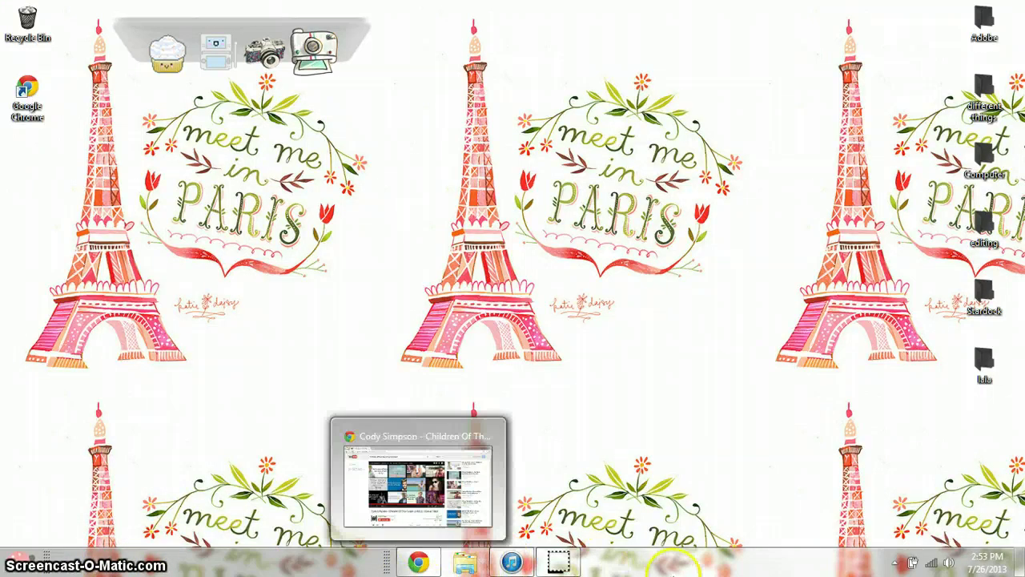
pyautogui.rightClick(615, 570)
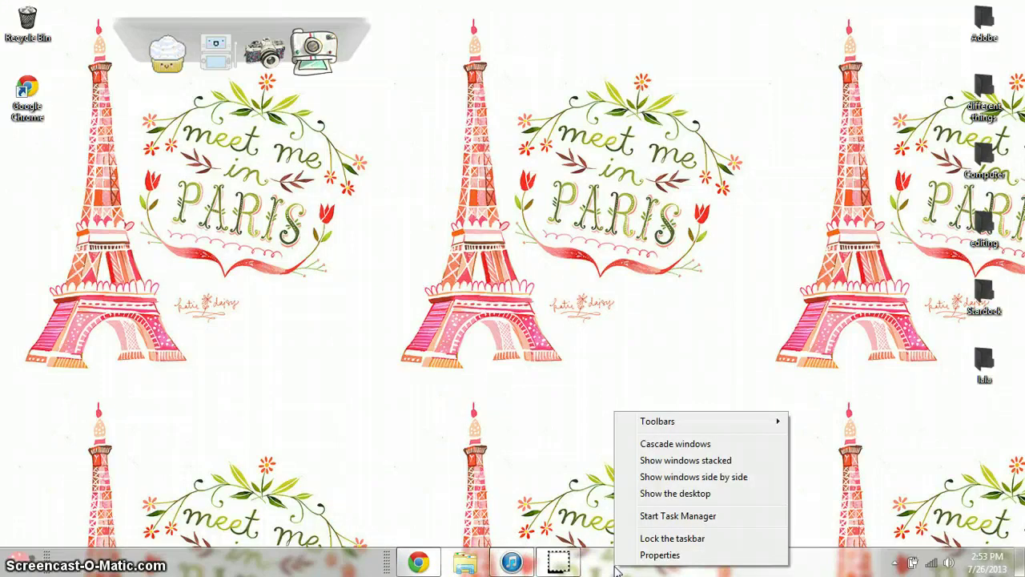
pyautogui.click(665, 555)
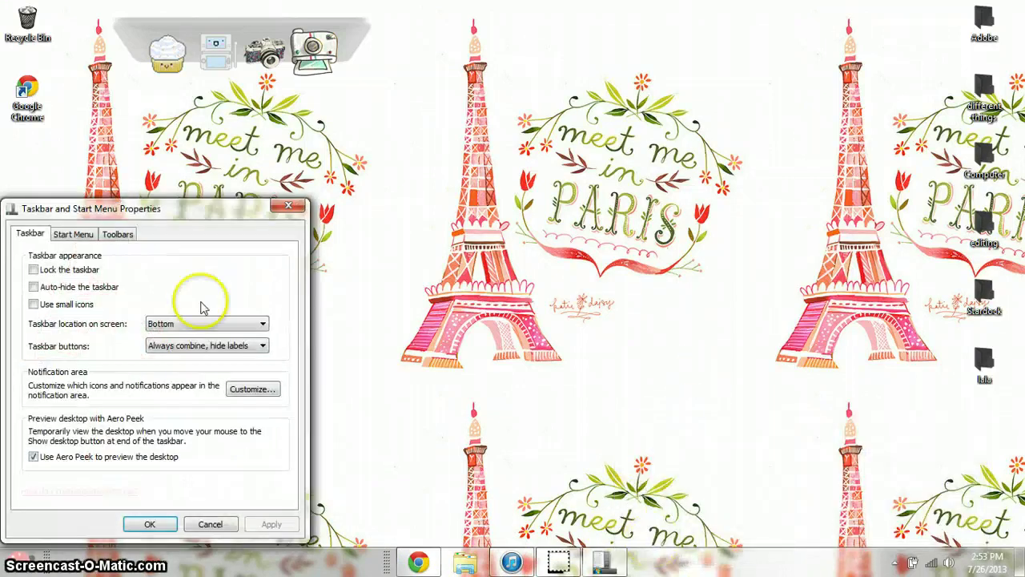
pyautogui.click(33, 304)
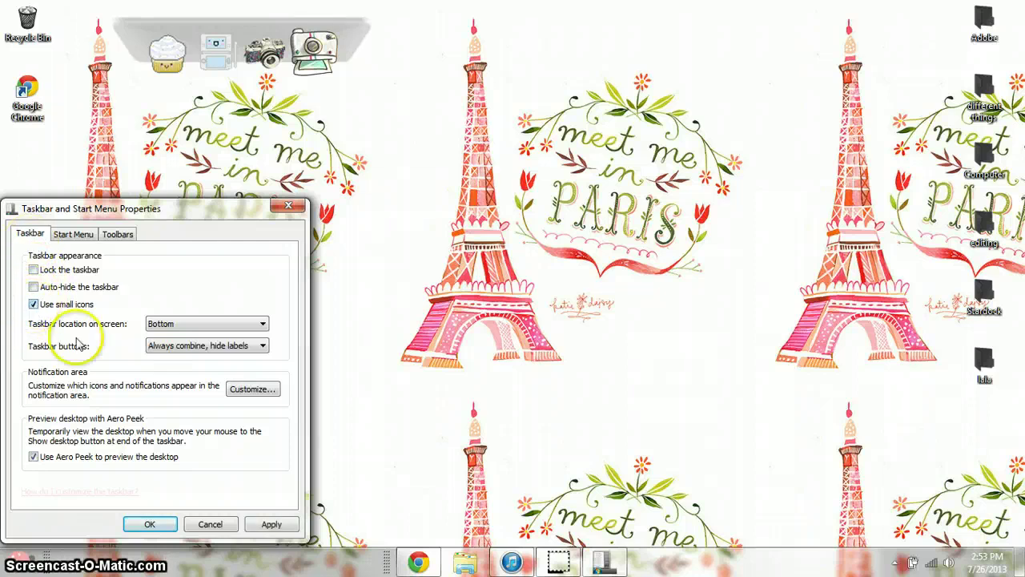
pyautogui.click(152, 524)
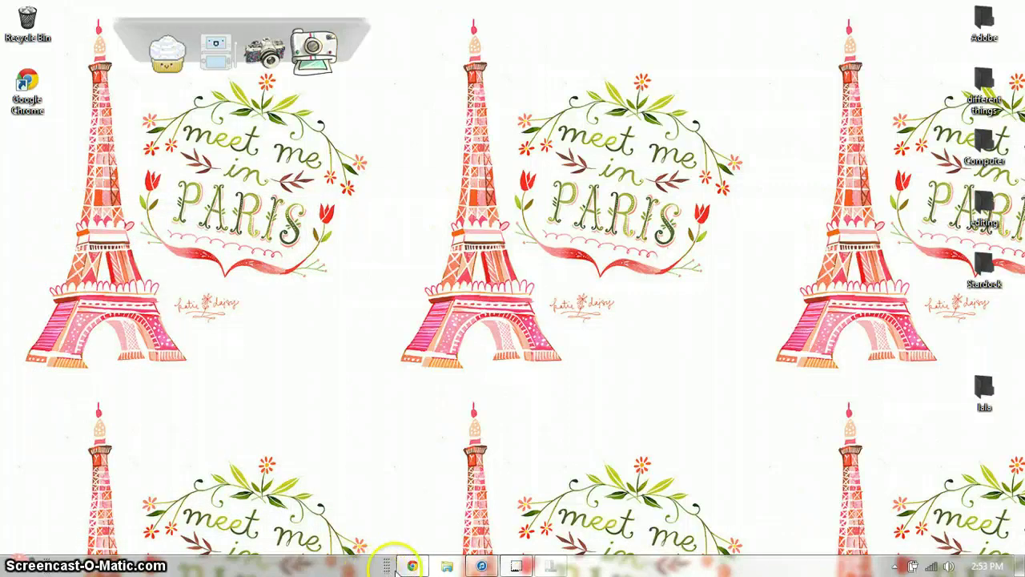
# Step: Drag the toolbar separator right so the small pinned icons sit centred on the taskbar
pyautogui.moveTo(384, 566); pyautogui.dragTo(418, 566)
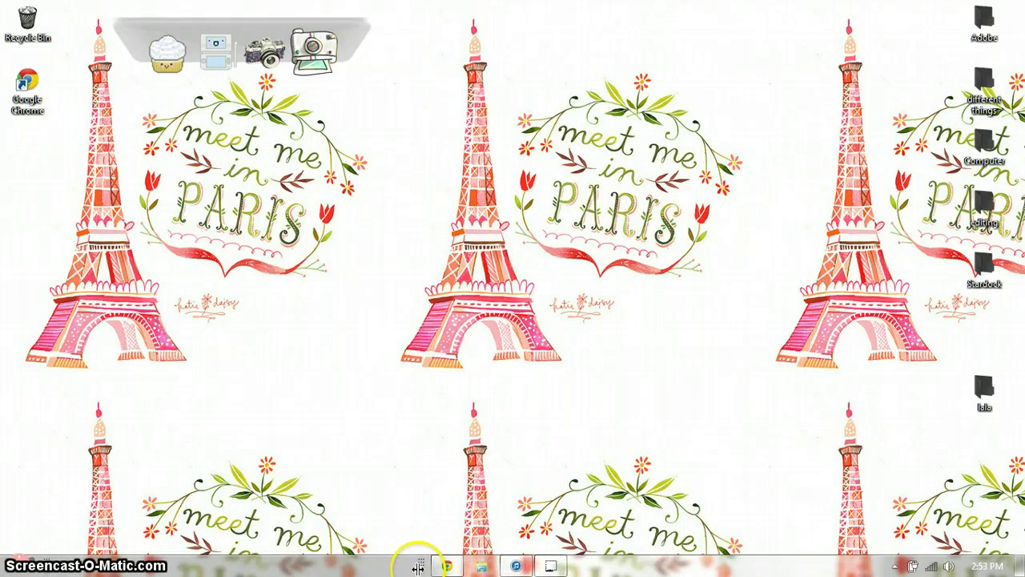
pyautogui.rightClick(393, 571)
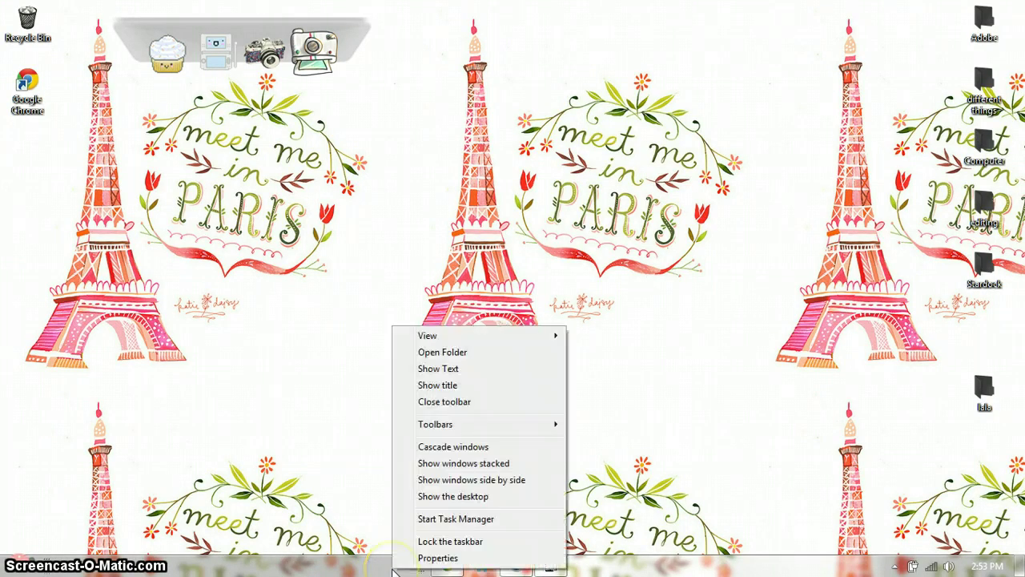
pyautogui.click(385, 570)
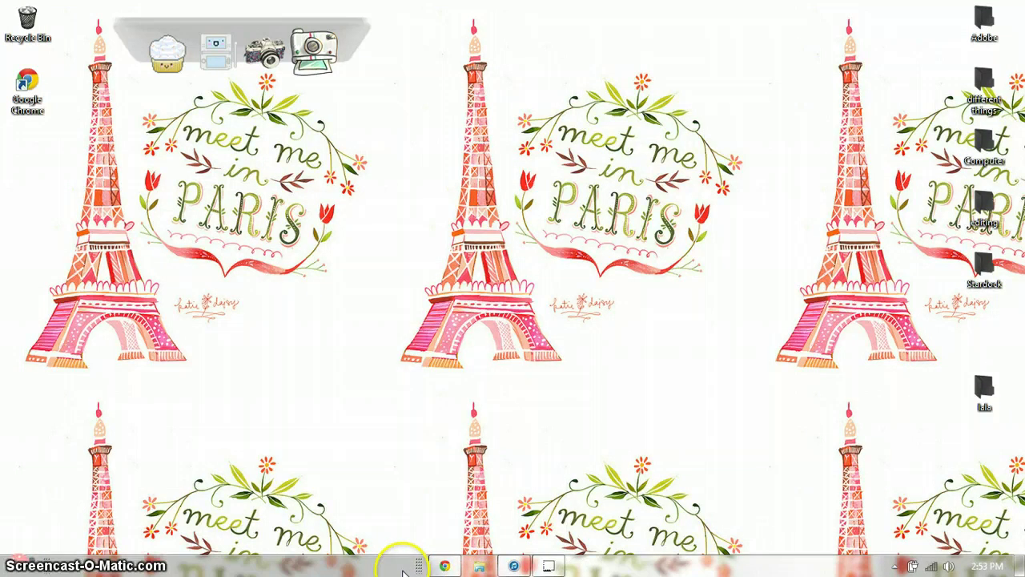
pyautogui.rightClick(418, 567)
pyautogui.click(438, 545)
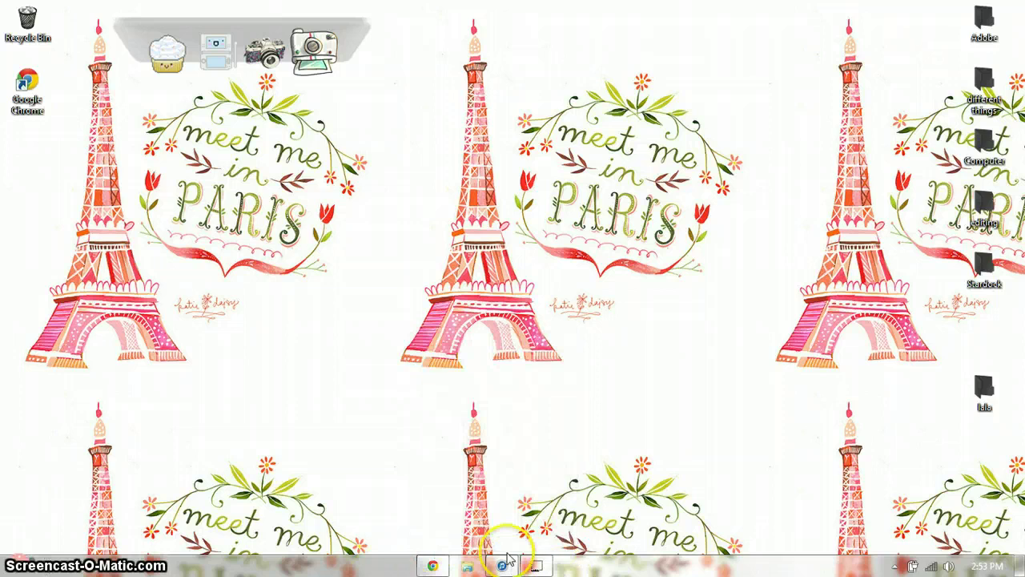